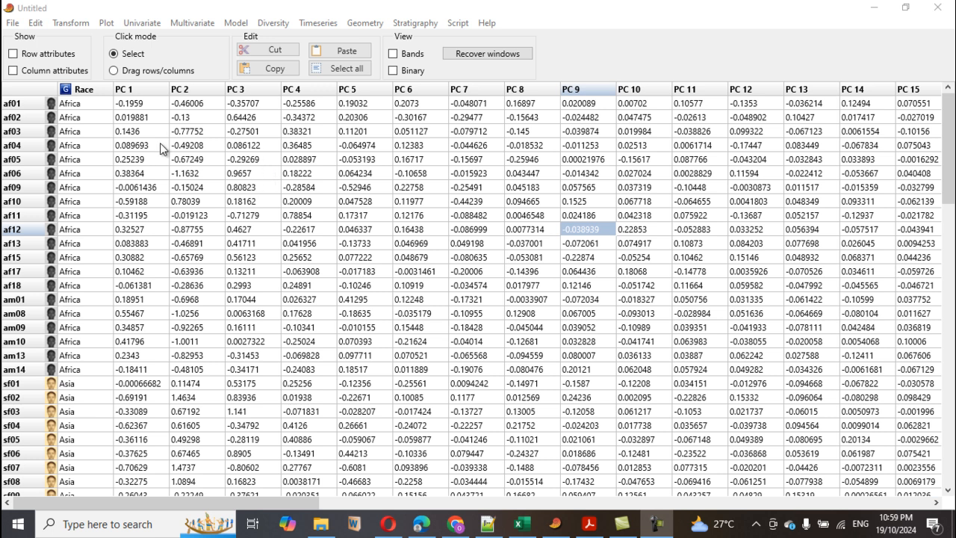
Select the Race column as the grouping column of the data table.
click(77, 90)
click(78, 91)
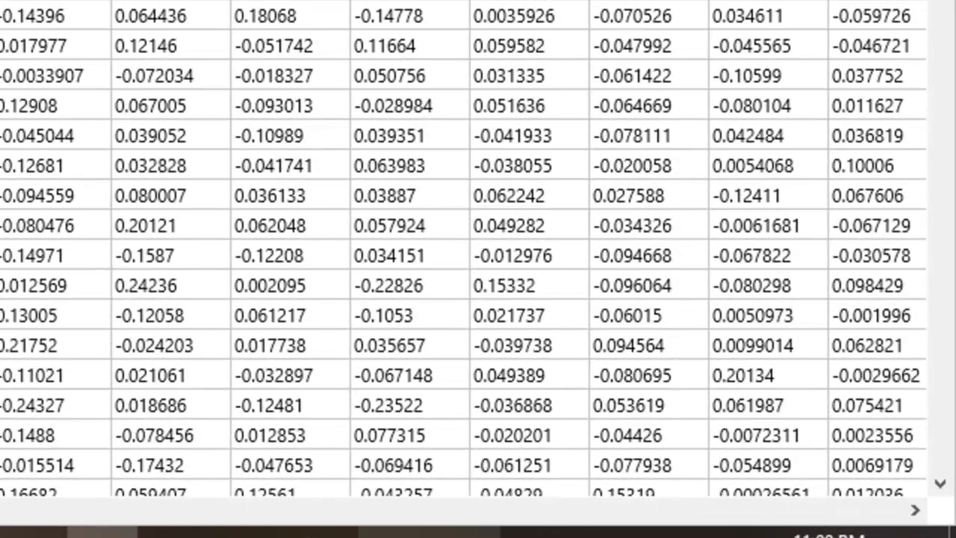
drag(0, 519, 813, 510)
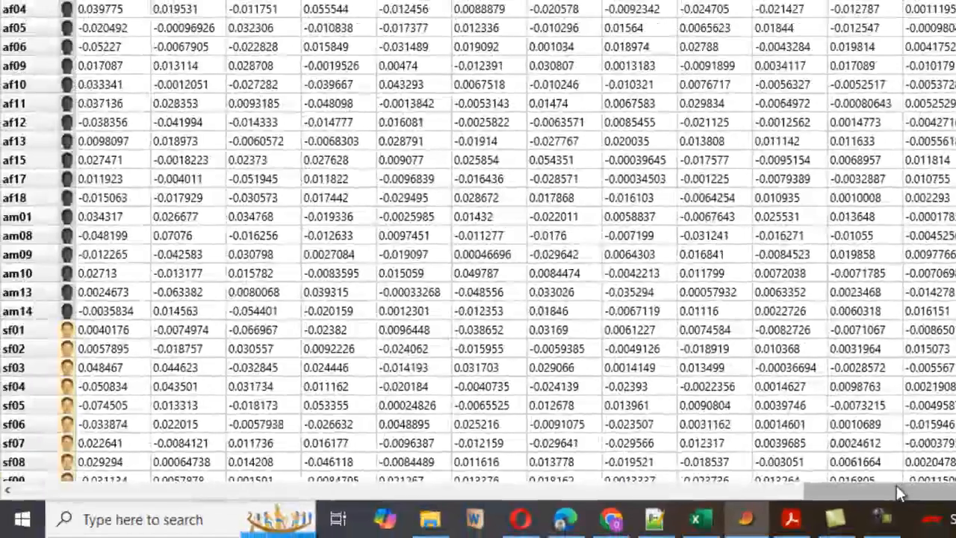
drag(335, 508, 74, 490)
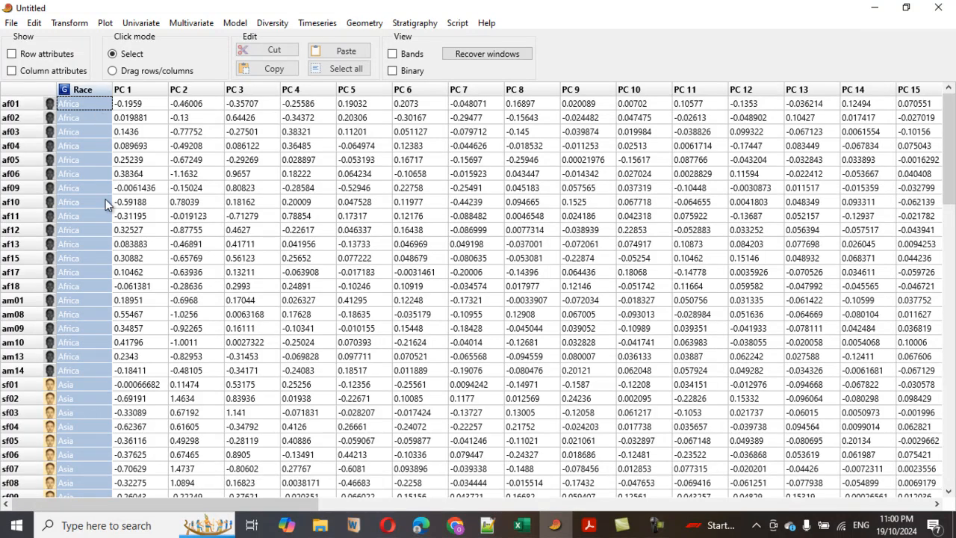
Extend the column selection from Race across columns PC 1 to PC 15.
shift+click(137, 91)
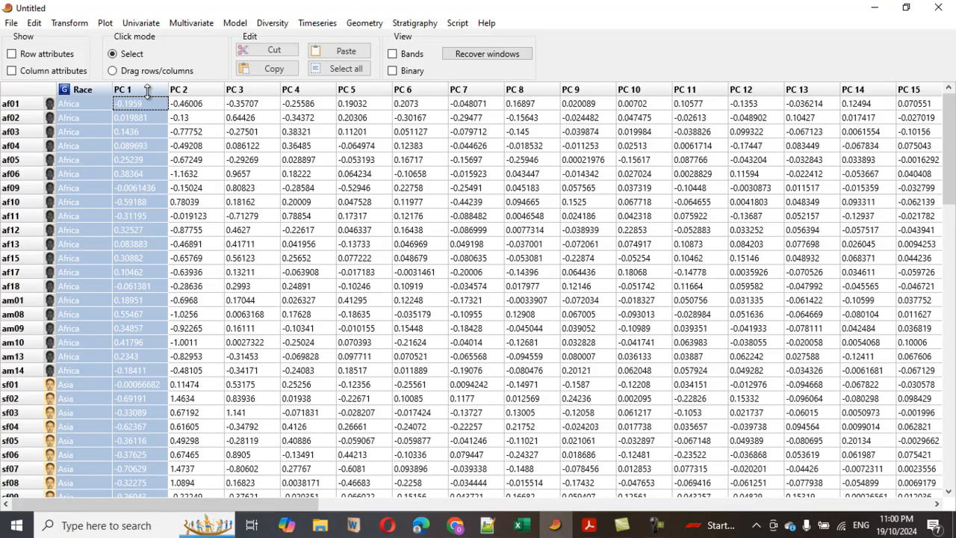
shift+click(202, 90)
shift+click(237, 90)
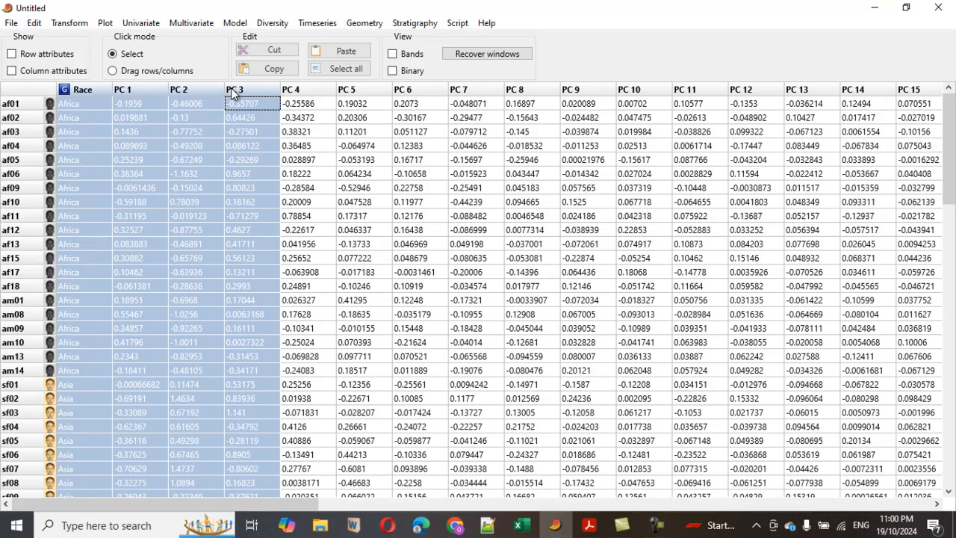
shift+click(311, 88)
shift+click(352, 93)
ctrl+click(407, 90)
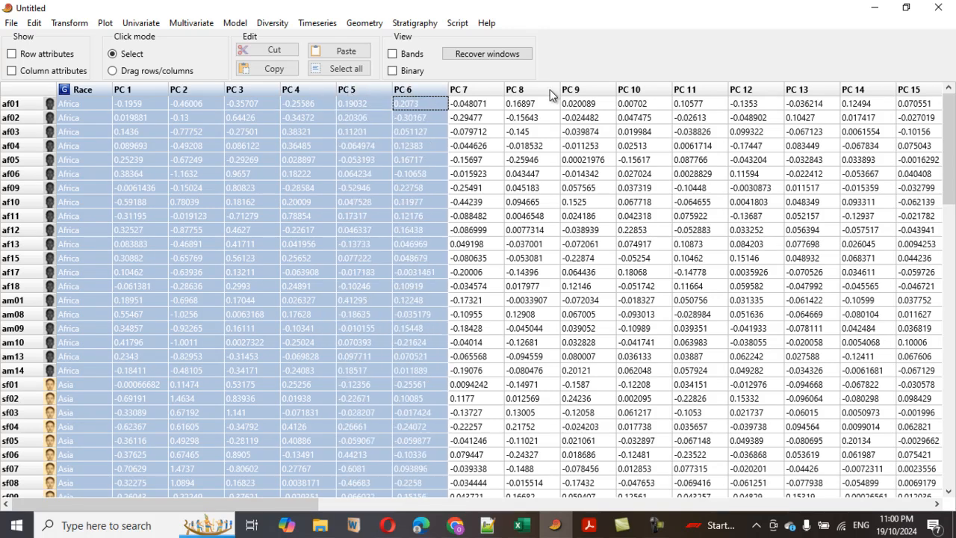
ctrl+click(641, 91)
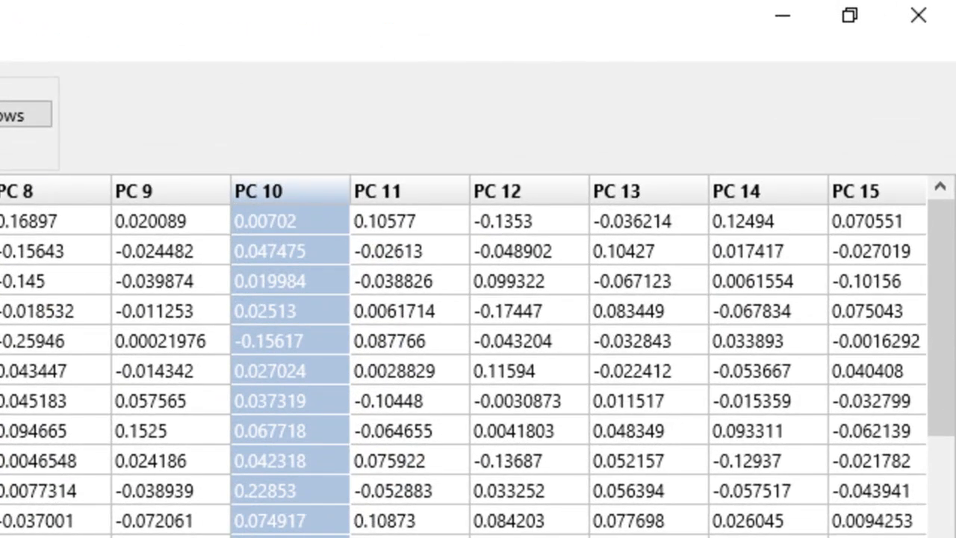
ctrl+click(68, 183)
ctrl+click(161, 183)
ctrl+click(395, 191)
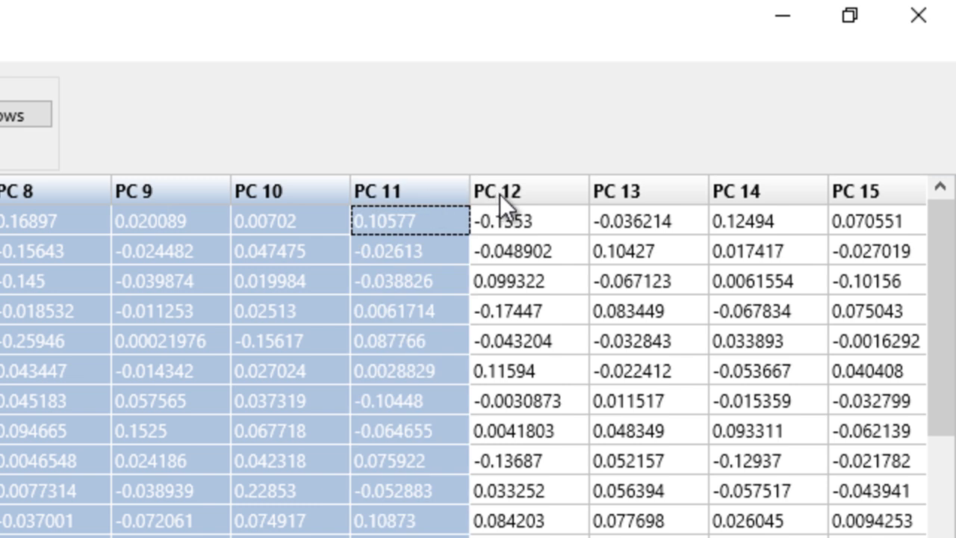
ctrl+click(498, 194)
ctrl+click(637, 188)
ctrl+click(743, 187)
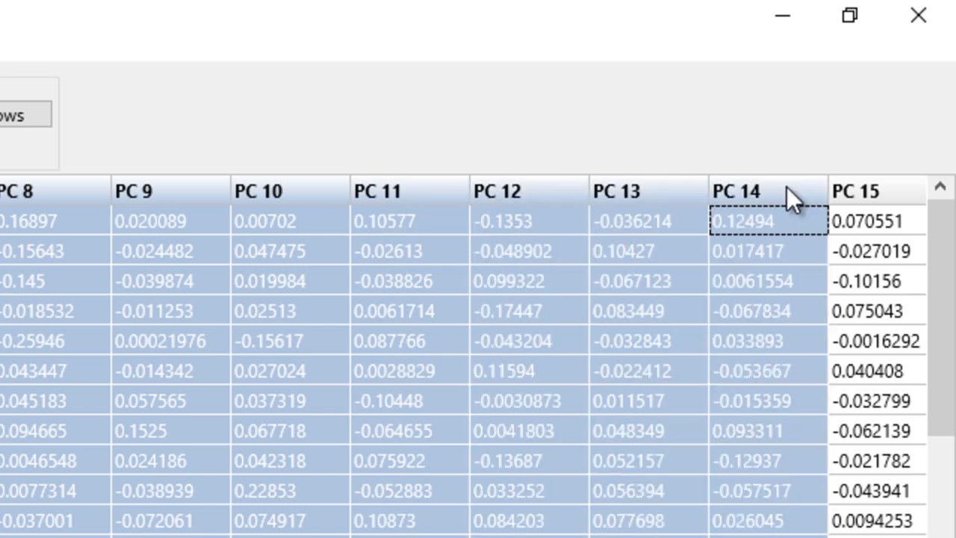
ctrl+click(886, 194)
ctrl+click(534, 190)
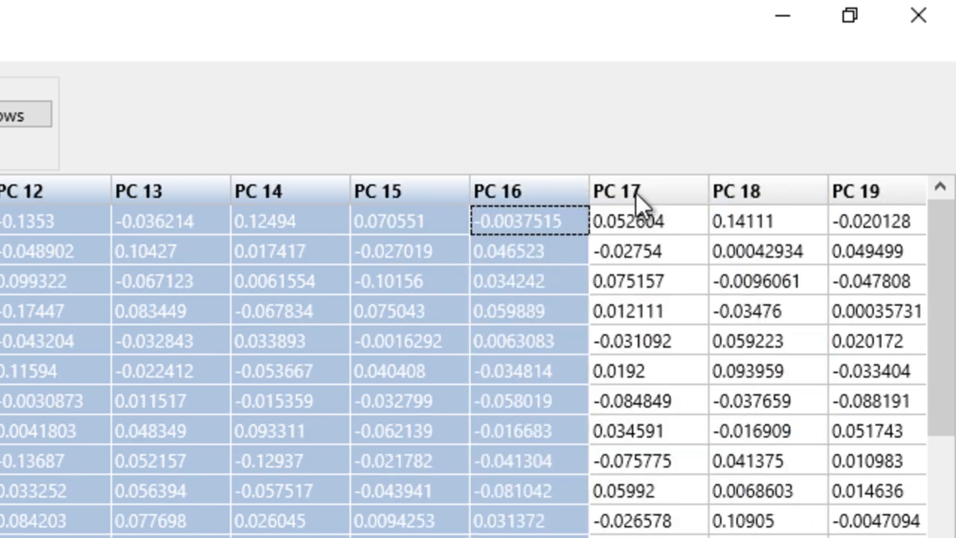
ctrl+click(634, 197)
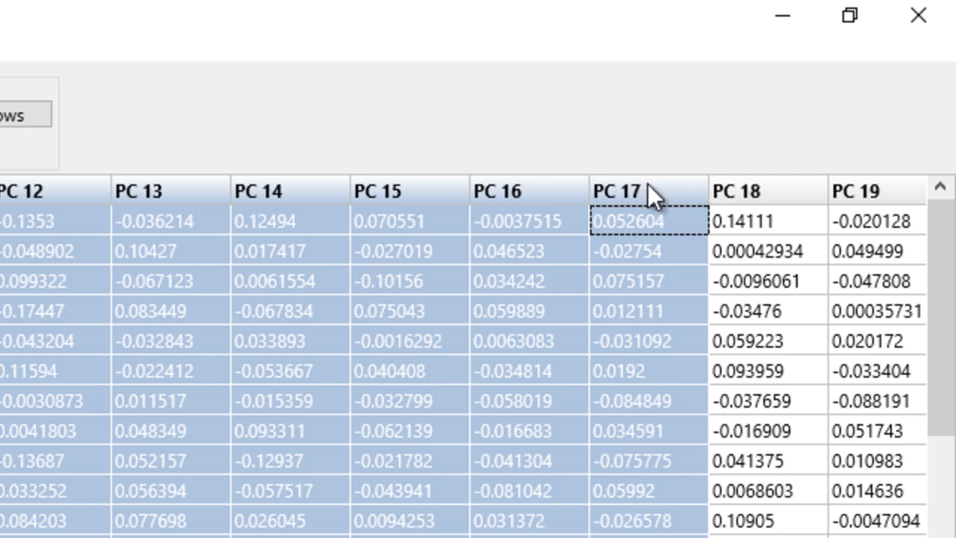
shift+click(530, 192)
shift+click(437, 192)
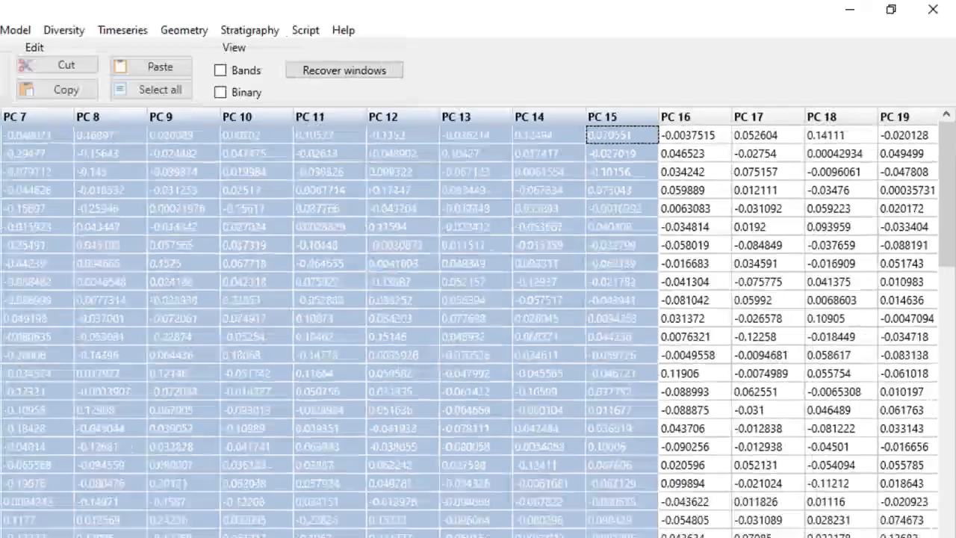
Run Discriminant analysis (LDA) from the multivariate ordination methods on the selected columns.
click(192, 23)
mouse_move(199, 35)
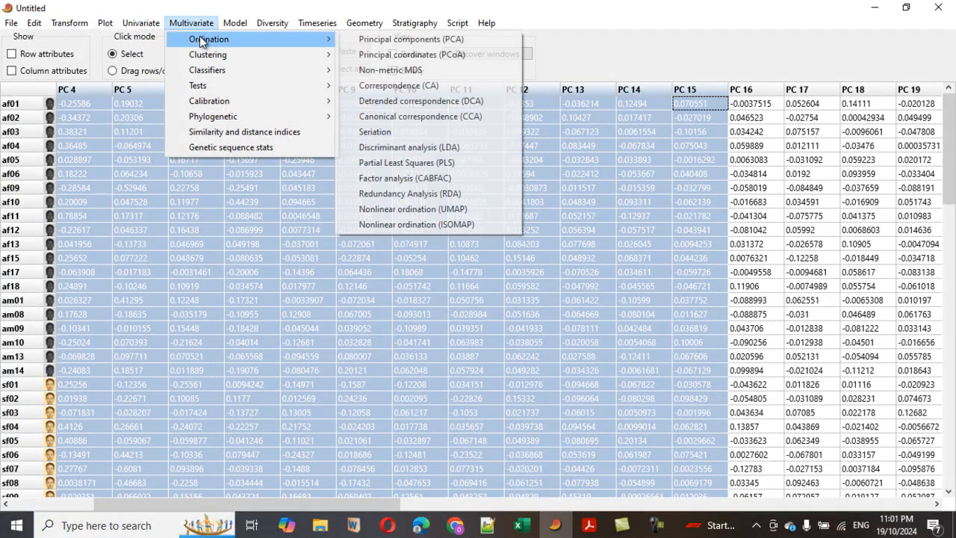
click(446, 149)
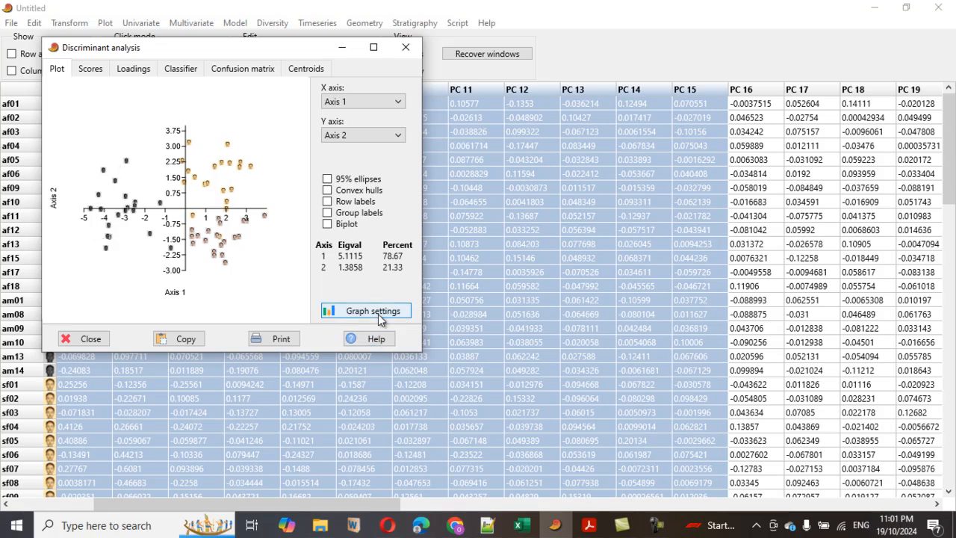
drag(421, 351, 480, 423)
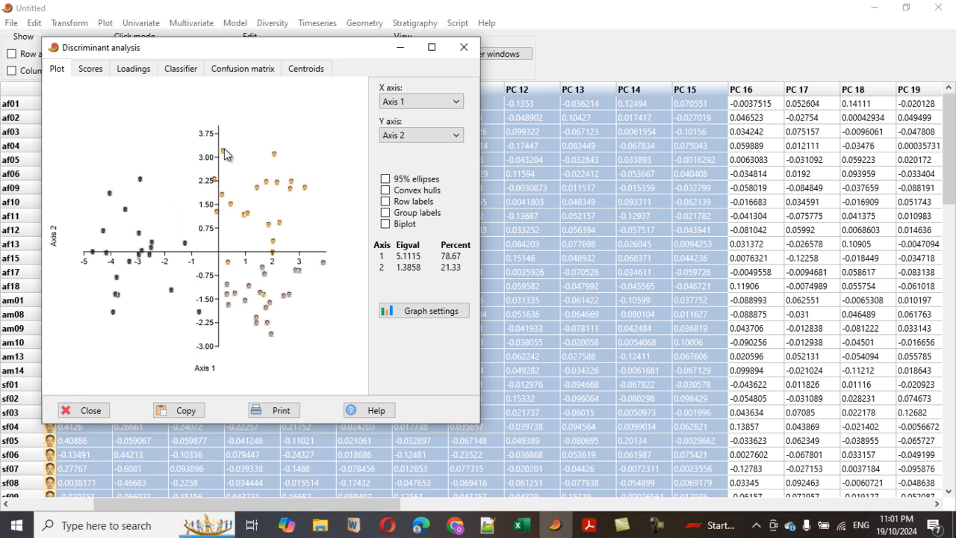
Open the confusion matrix of the analysis and enable Jackknifed classification.
click(243, 74)
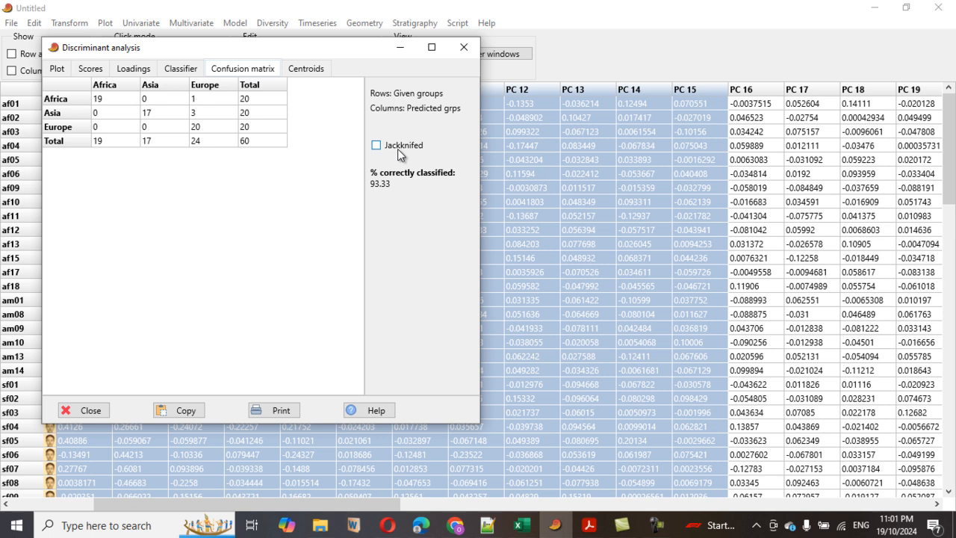
click(379, 147)
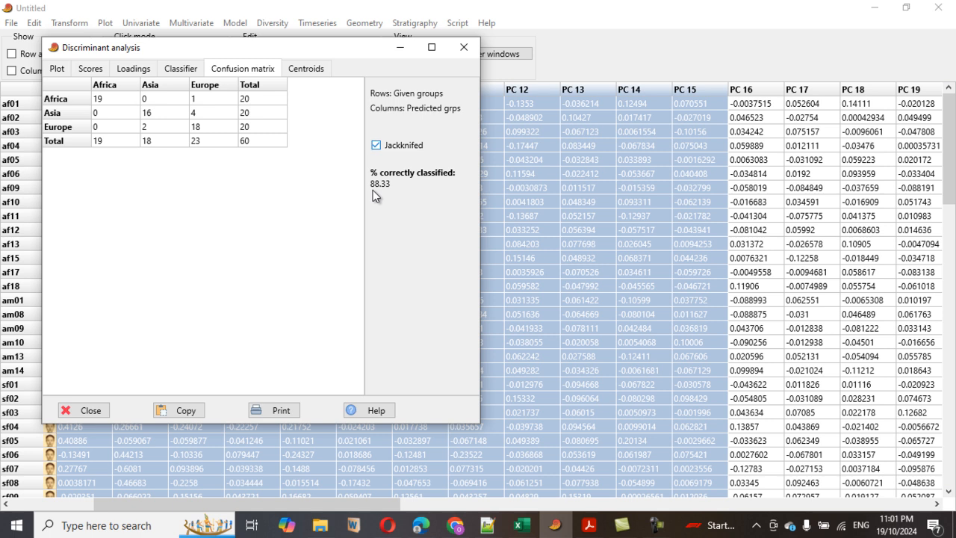
click(376, 145)
click(376, 148)
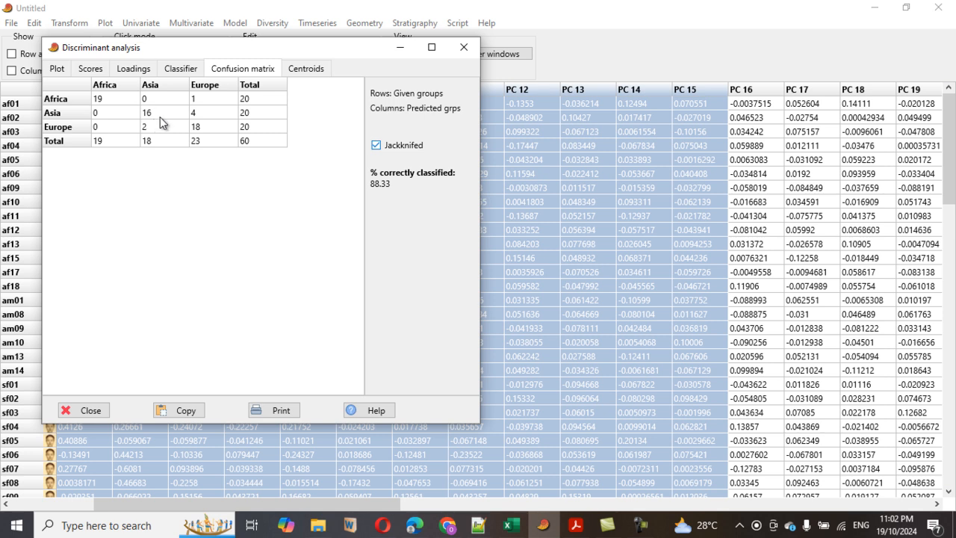
Review the Centroids, Classifier, Loadings, Scores and Plot results, then close the analysis window.
click(297, 75)
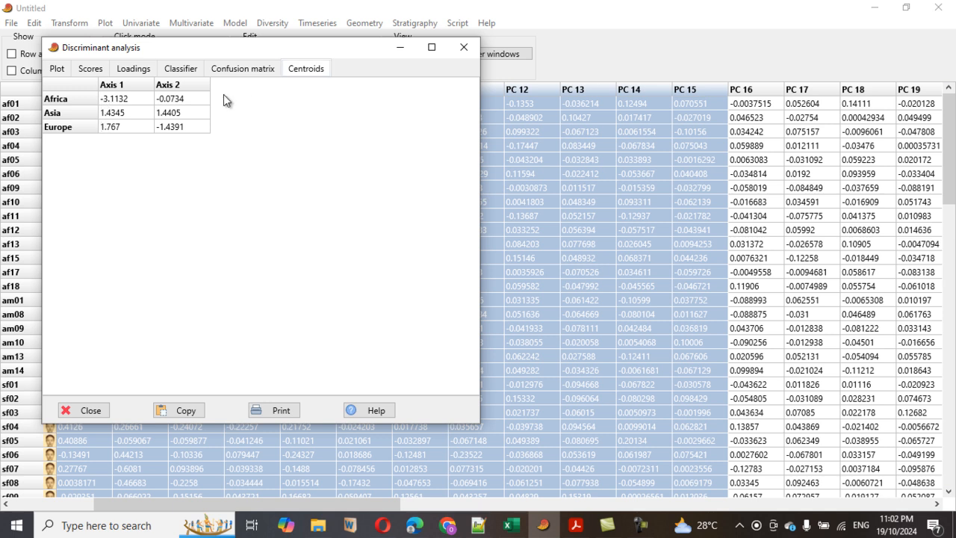
click(187, 71)
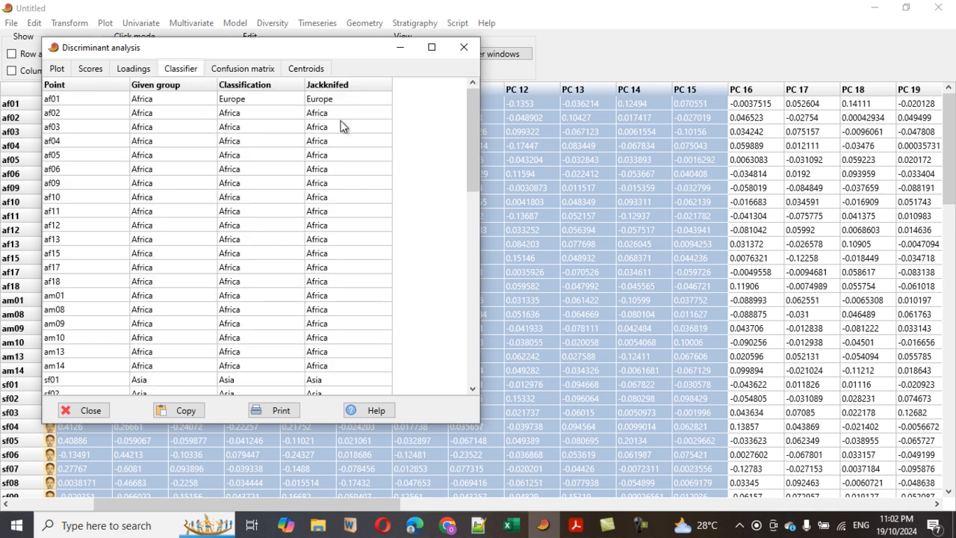
click(136, 69)
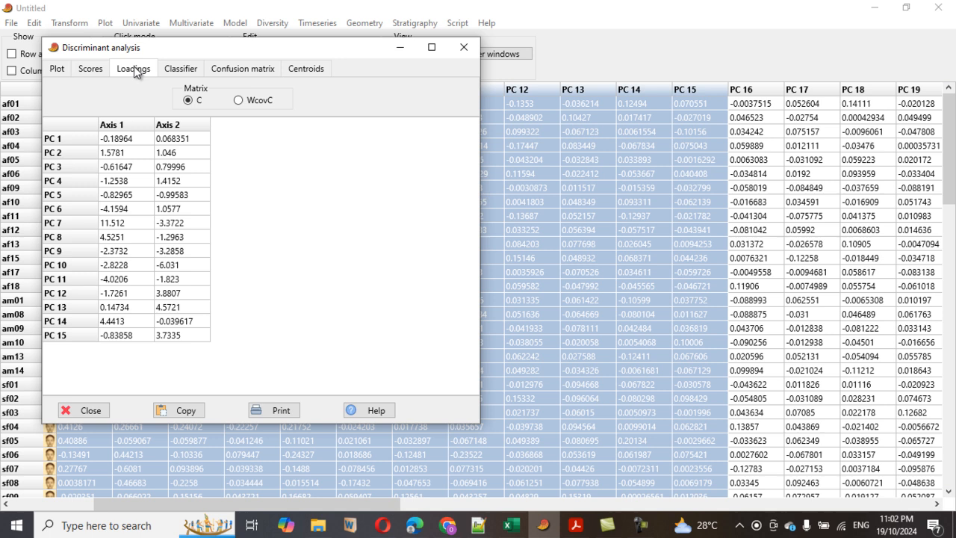
click(82, 72)
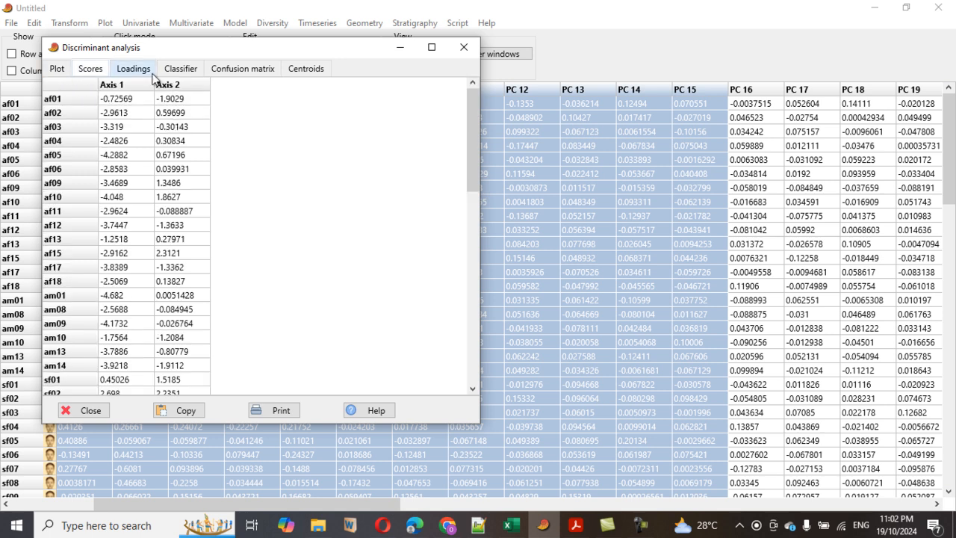
click(227, 70)
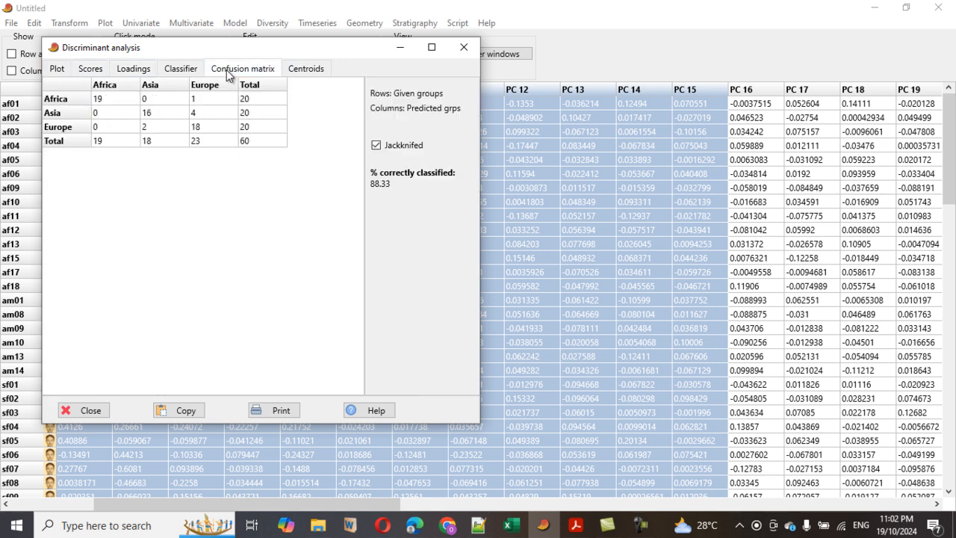
click(59, 70)
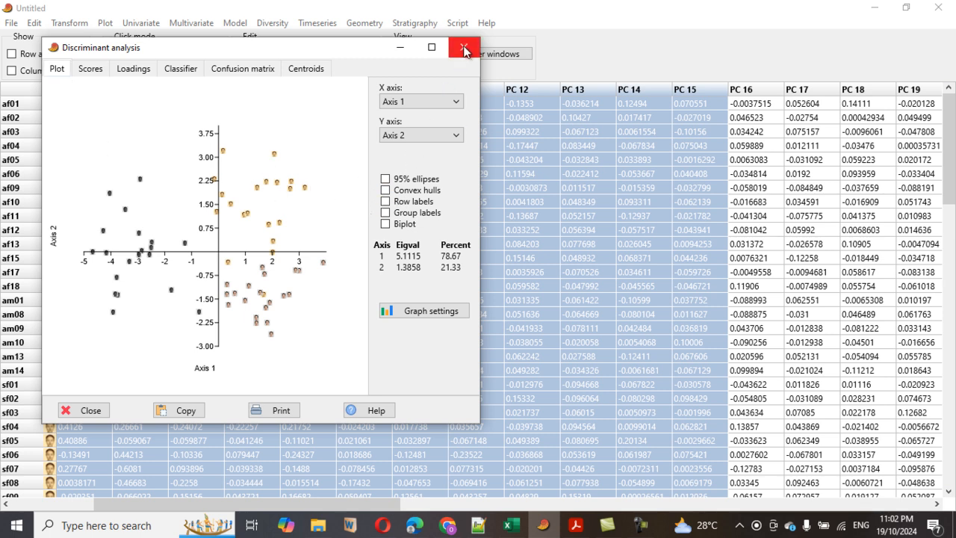
click(243, 69)
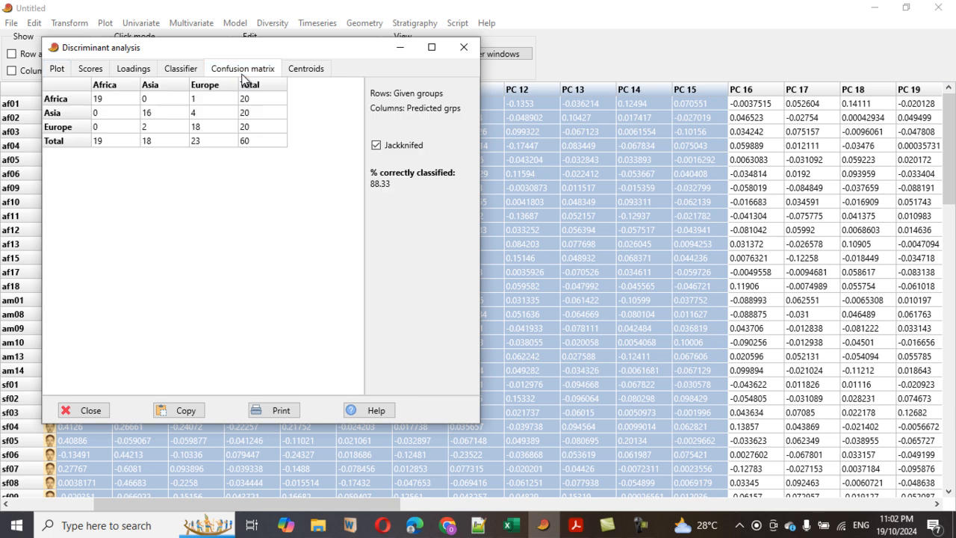
click(464, 48)
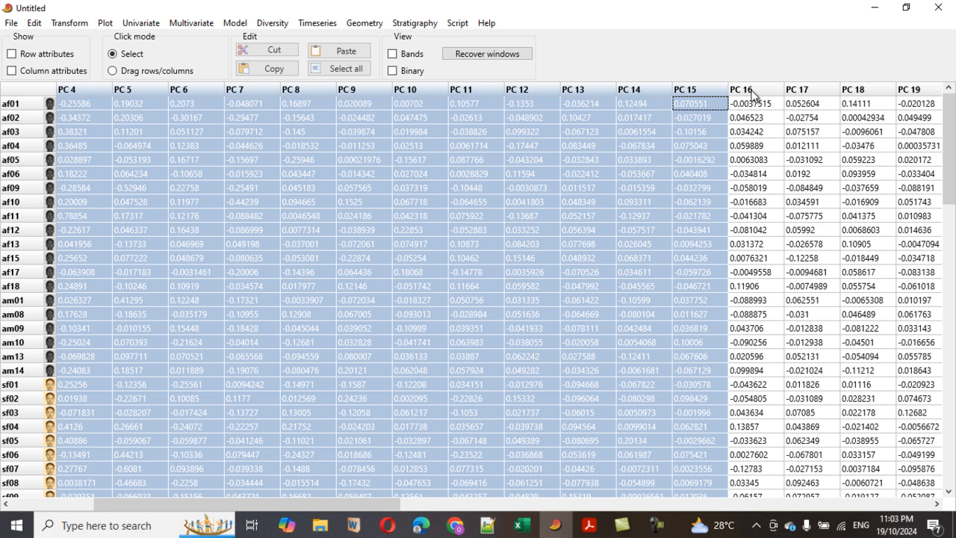
Extend the selection to column PC 20 and rerun Discriminant analysis (LDA).
drag(753, 95, 912, 94)
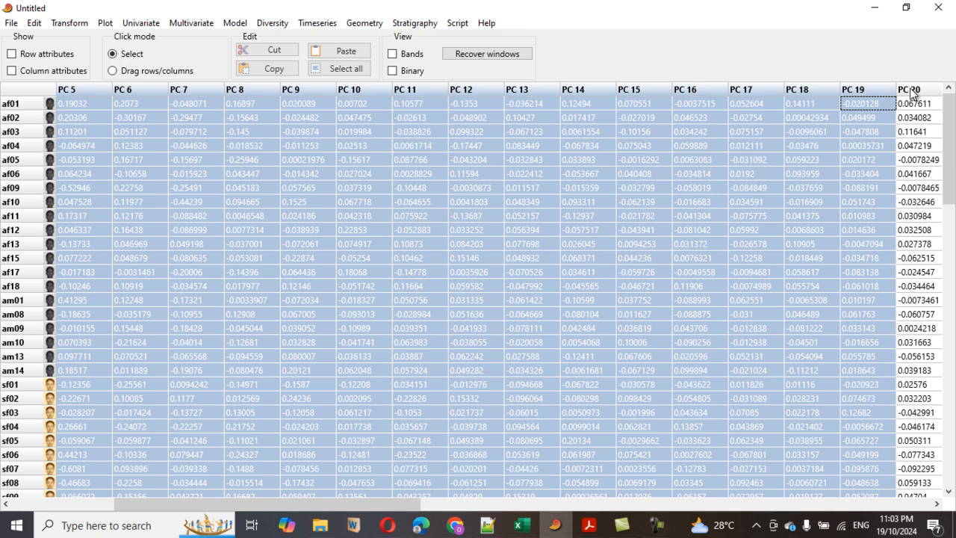
drag(912, 94, 911, 94)
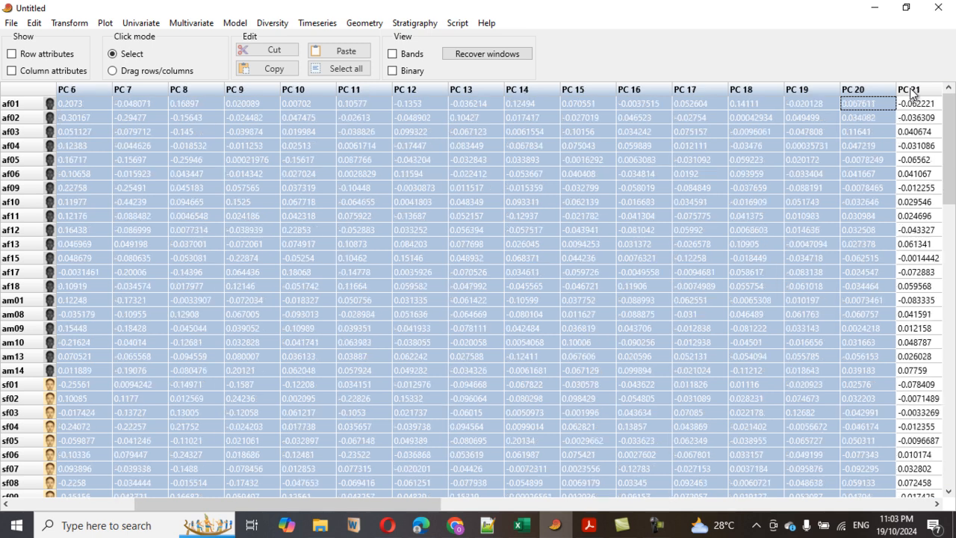
click(191, 23)
mouse_move(206, 40)
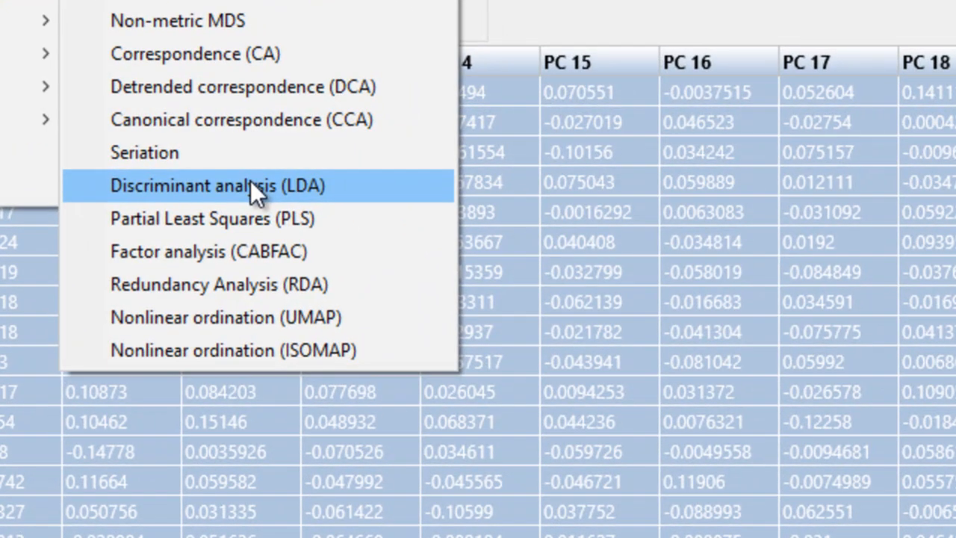
click(417, 157)
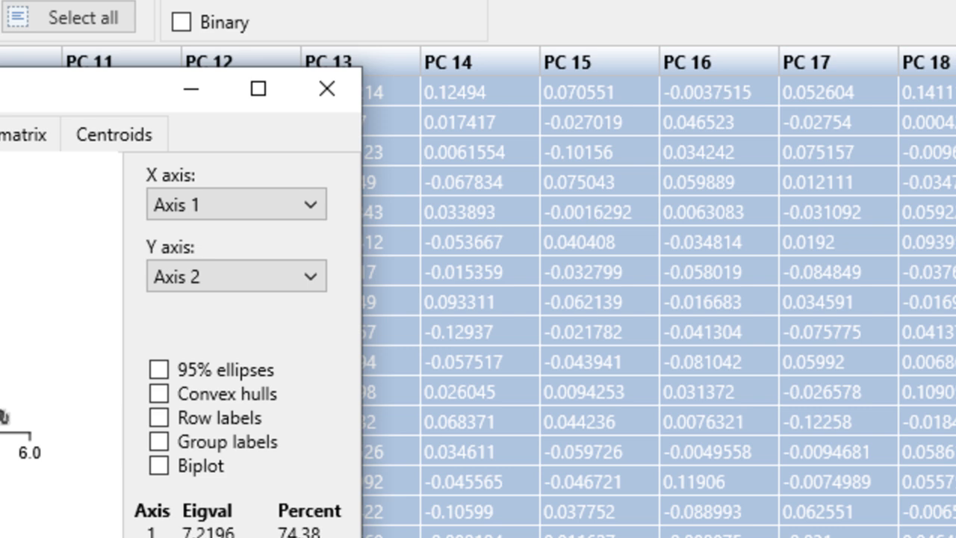
Open the confusion matrix, enable Jackknifed classification, and close the analysis window.
click(8, 140)
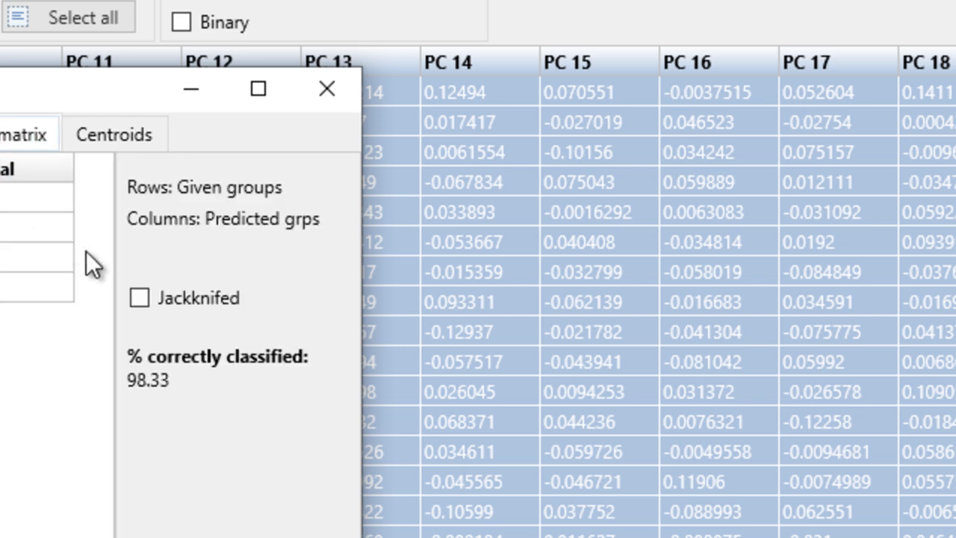
click(142, 299)
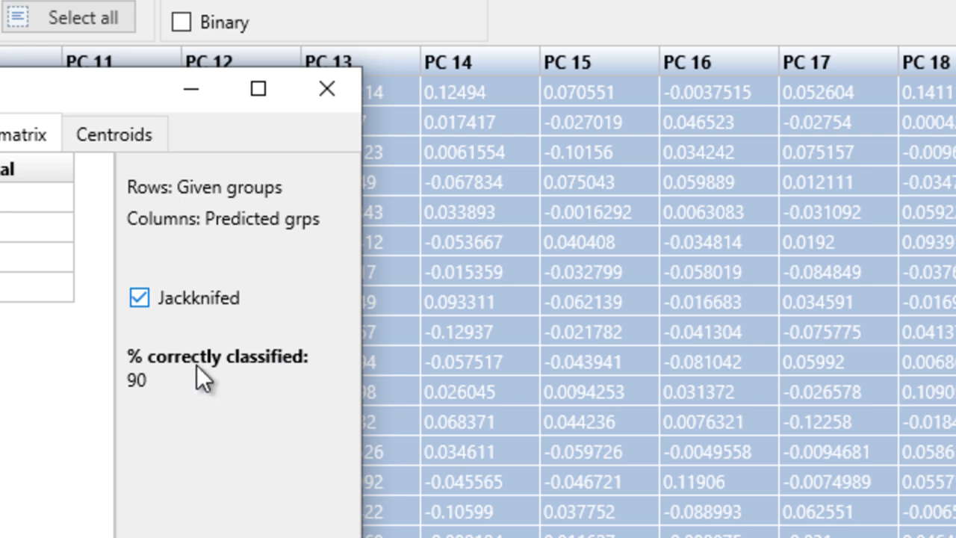
click(142, 299)
click(144, 297)
click(327, 90)
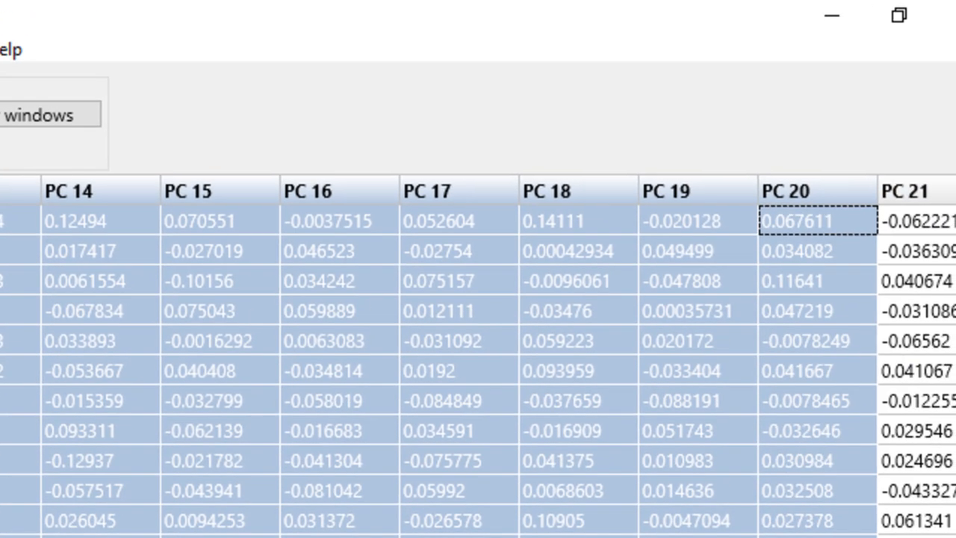
Extend the column selection of PC scores to PC 30.
scroll(478, 329, right, 3)
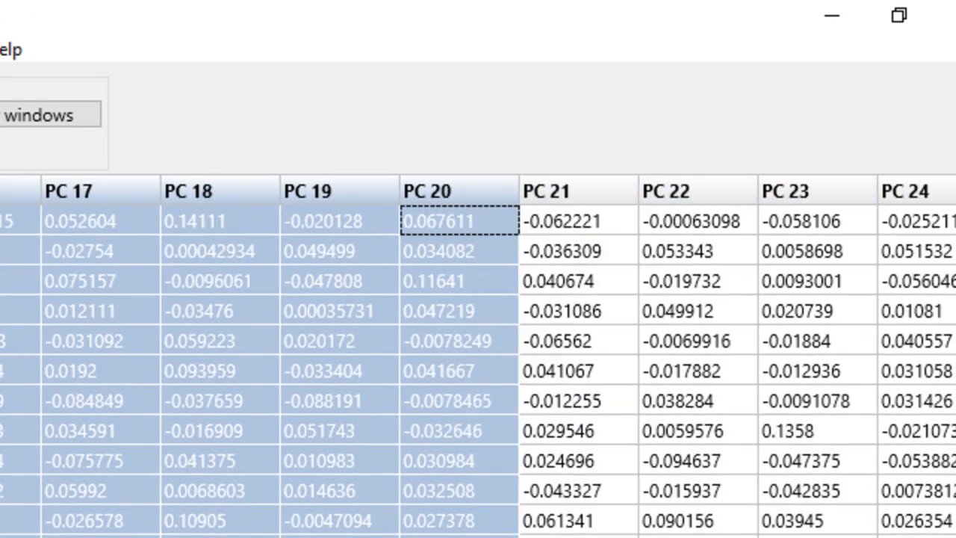
shift+click(560, 188)
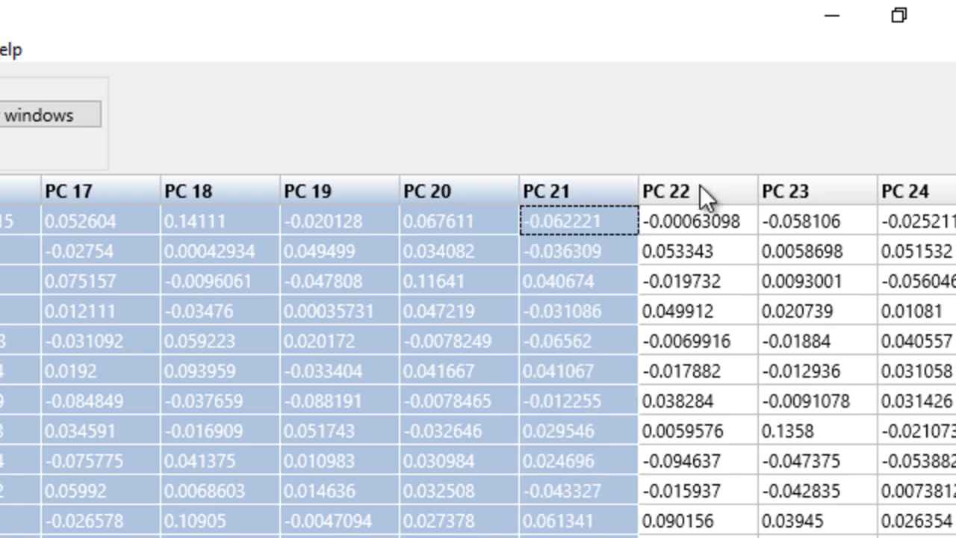
shift+click(700, 188)
shift+click(776, 188)
shift+click(920, 191)
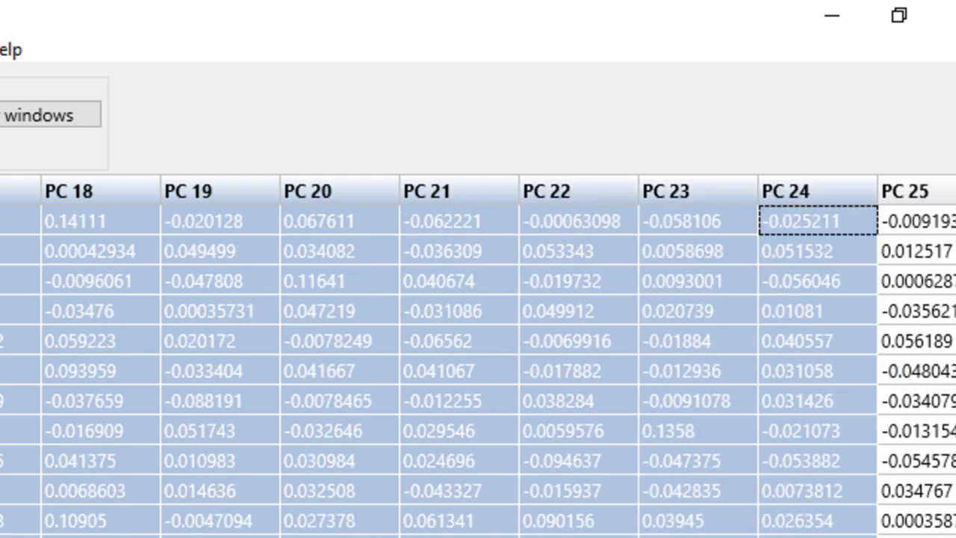
scroll(478, 355, right, 4)
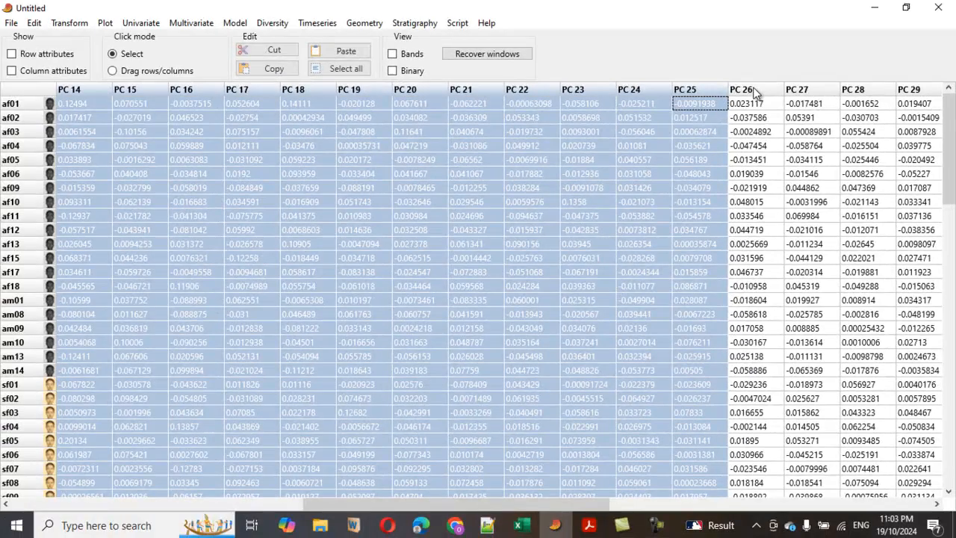
shift+click(575, 194)
shift+click(800, 89)
shift+click(867, 90)
shift+click(915, 91)
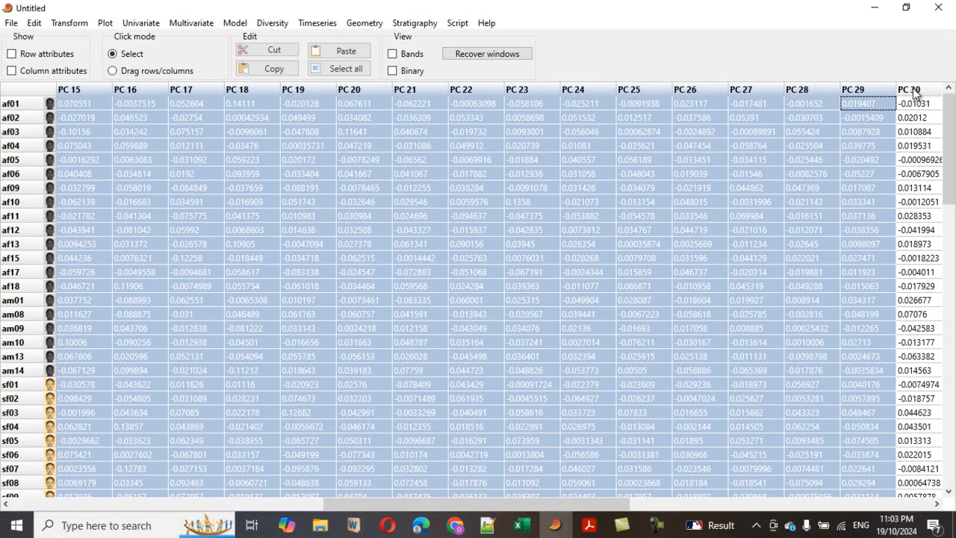
shift+click(917, 91)
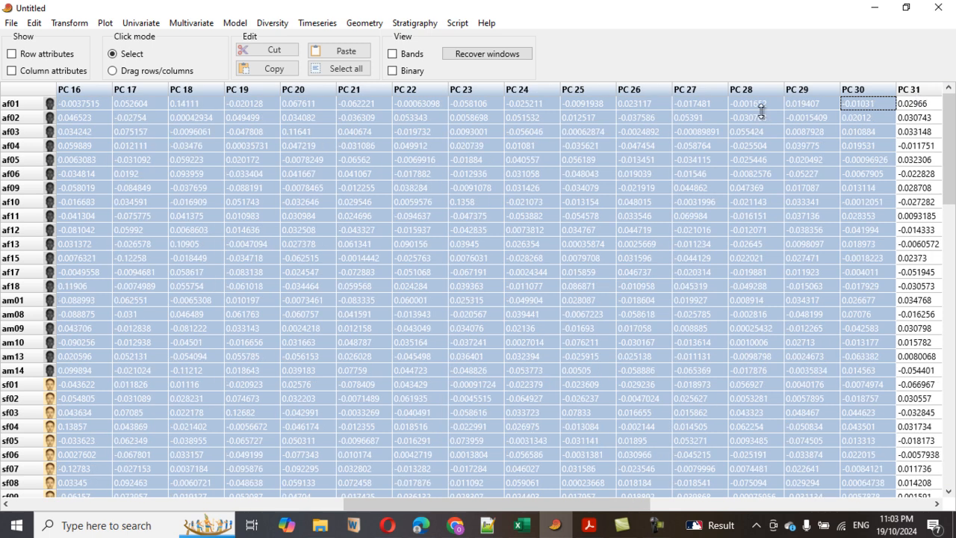
Run Discriminant analysis (LDA) on the selected PC columns.
click(188, 23)
mouse_move(194, 33)
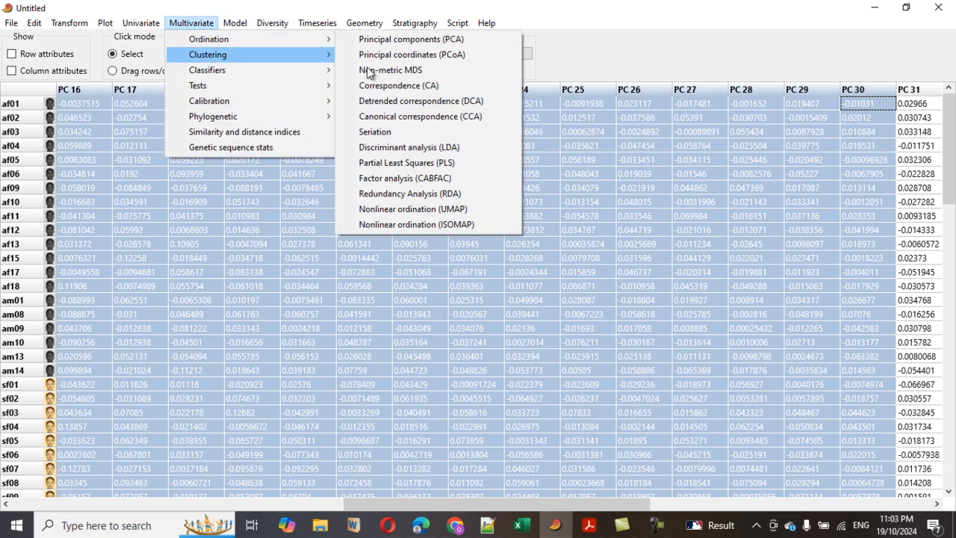
click(469, 147)
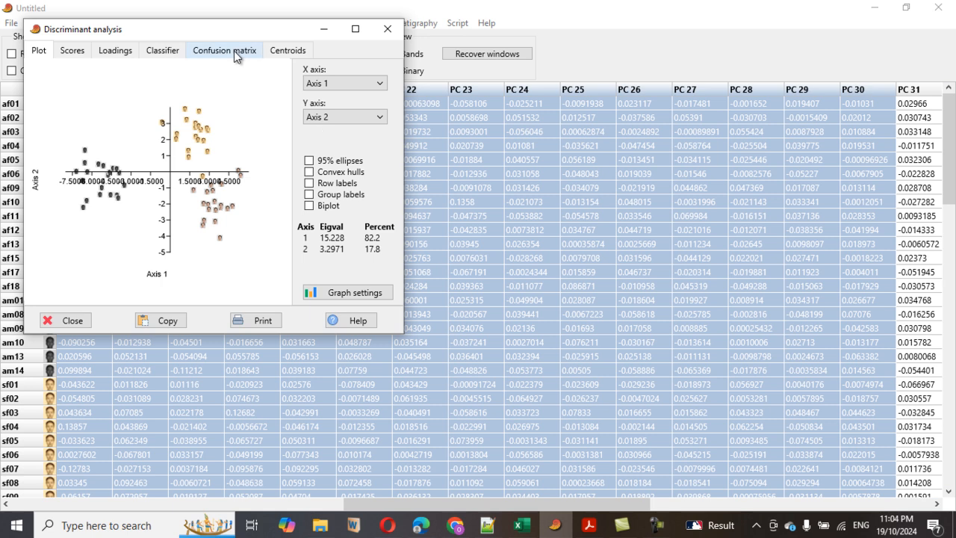
Enable Jackknifed classification in the confusion matrix and copy the matrix.
click(232, 52)
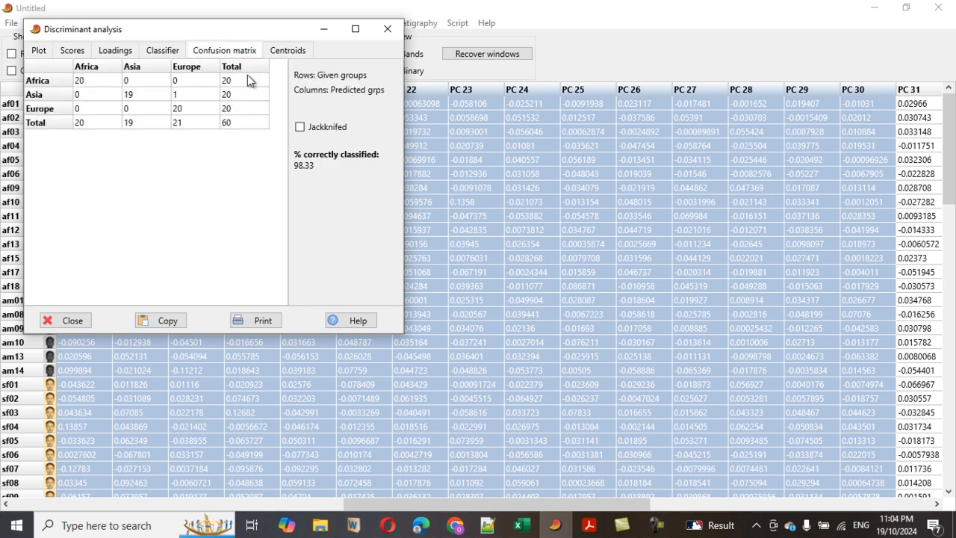
click(300, 128)
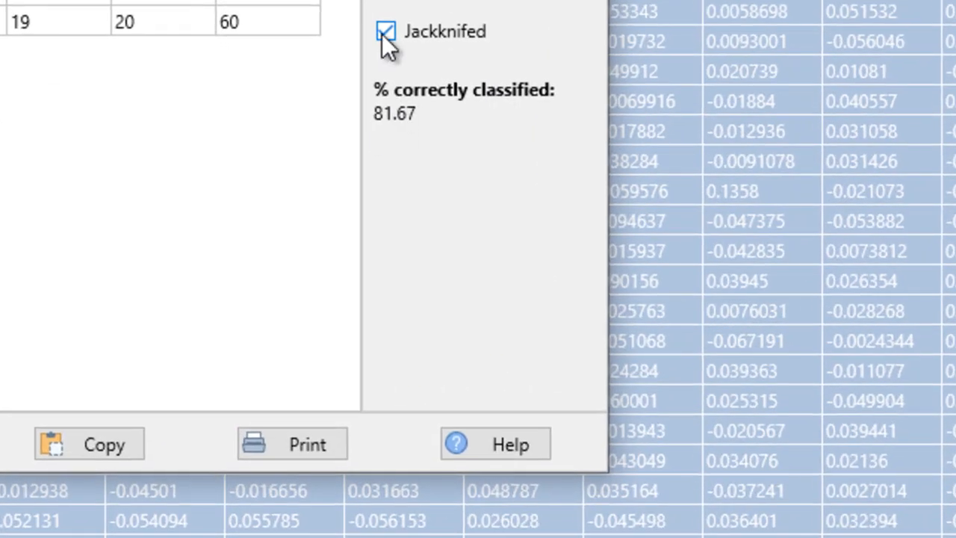
click(385, 32)
click(386, 32)
click(97, 442)
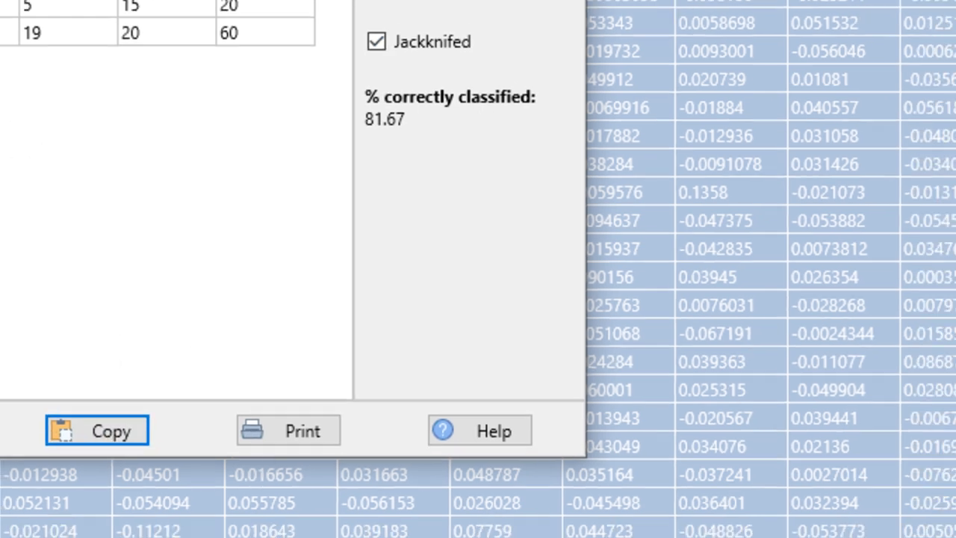
Switch to Excel, add a new sheet, and paste the jackknifed confusion matrix.
click(522, 526)
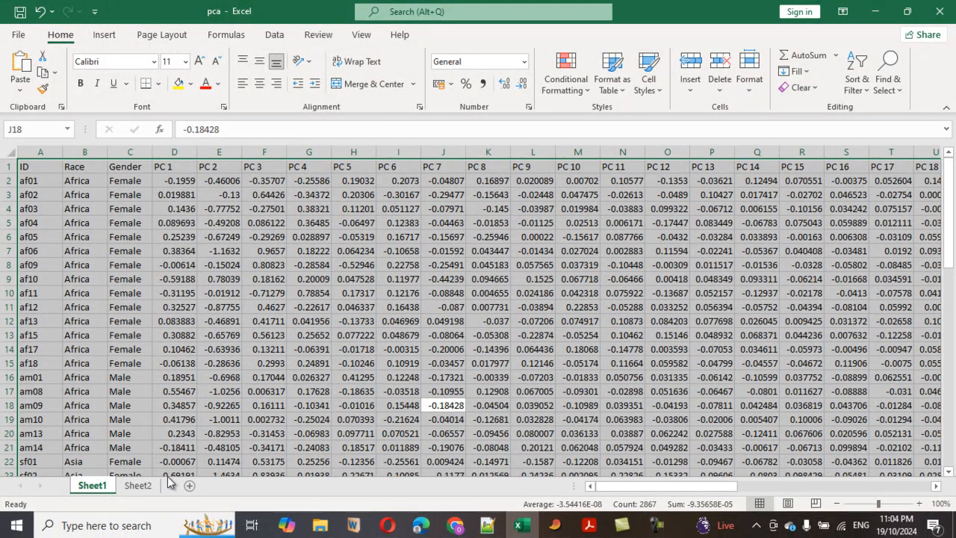
click(188, 486)
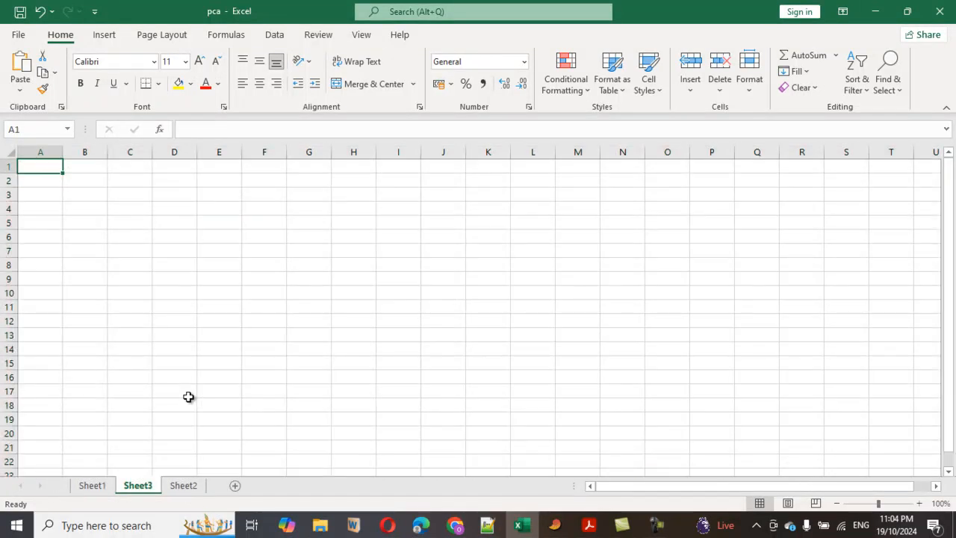
key(ctrl+v)
click(184, 334)
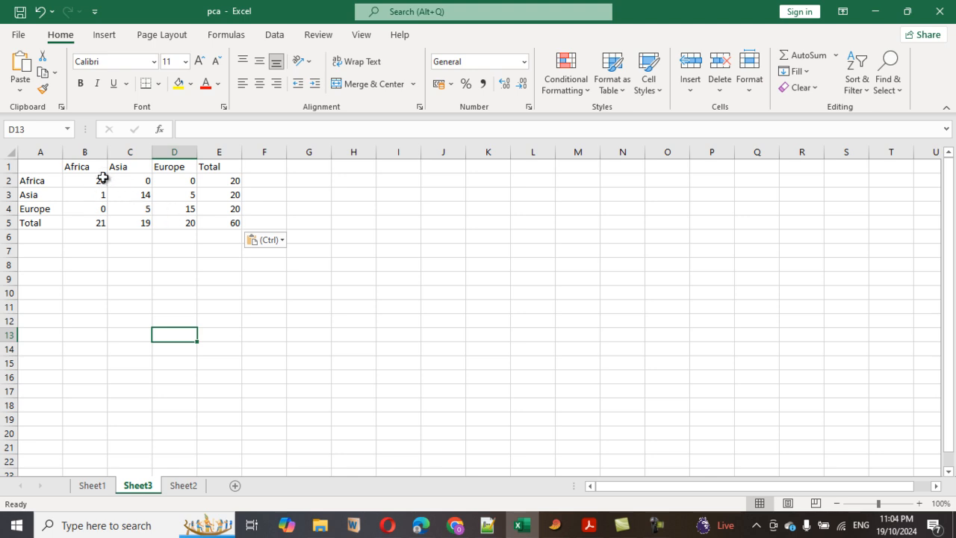
Examine the misclassified counts in the pasted confusion matrix.
drag(100, 180, 158, 204)
click(171, 237)
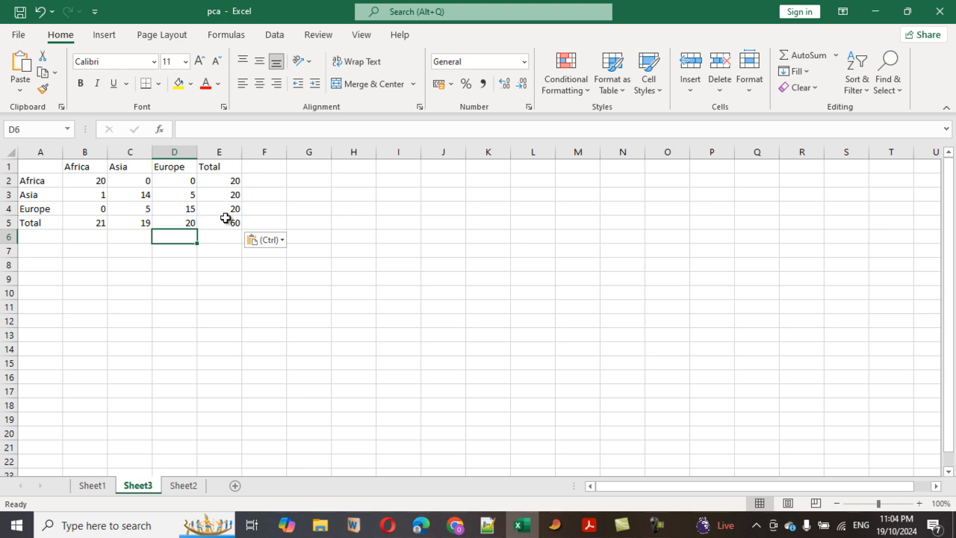
click(102, 184)
click(133, 195)
click(185, 208)
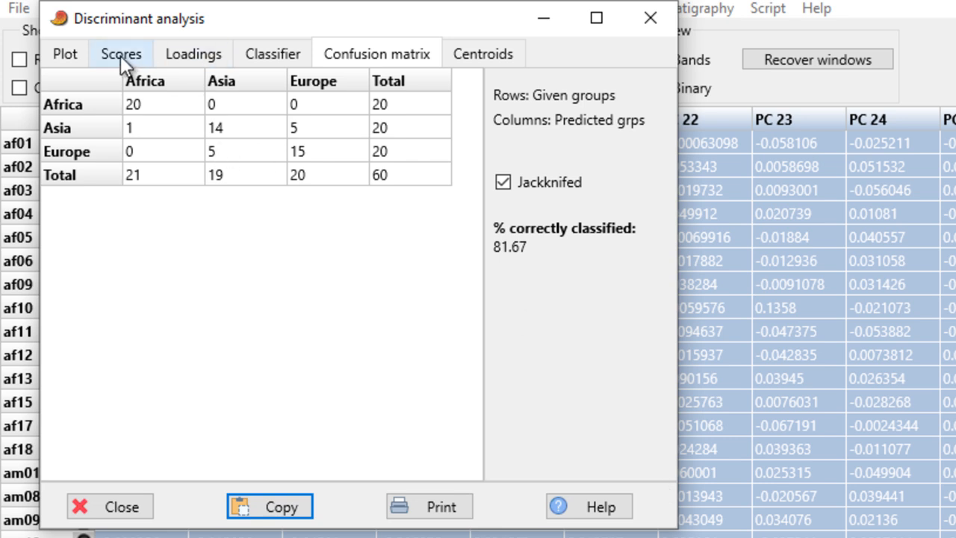
Return to the LDA plot and raise the symbol size to 4 in Graph settings.
click(65, 56)
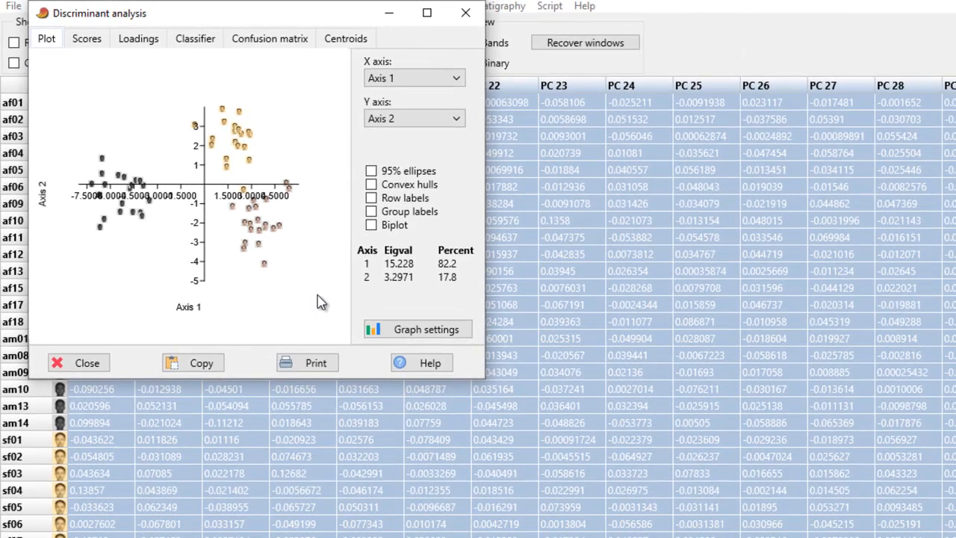
click(417, 329)
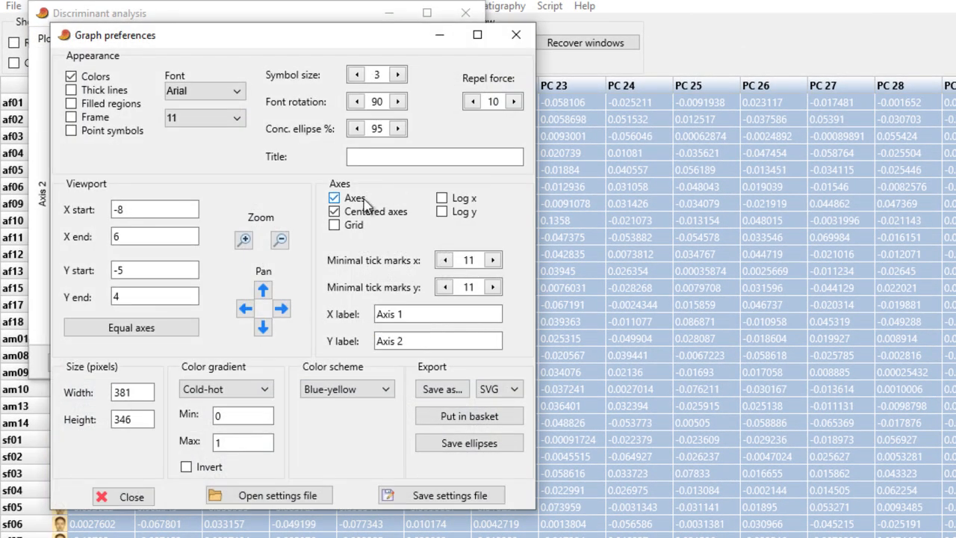
click(399, 77)
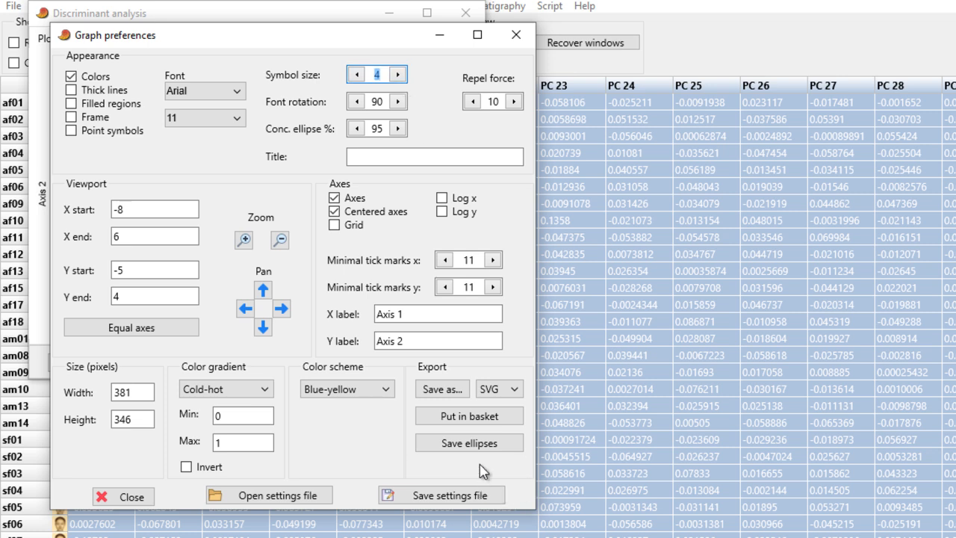
click(514, 36)
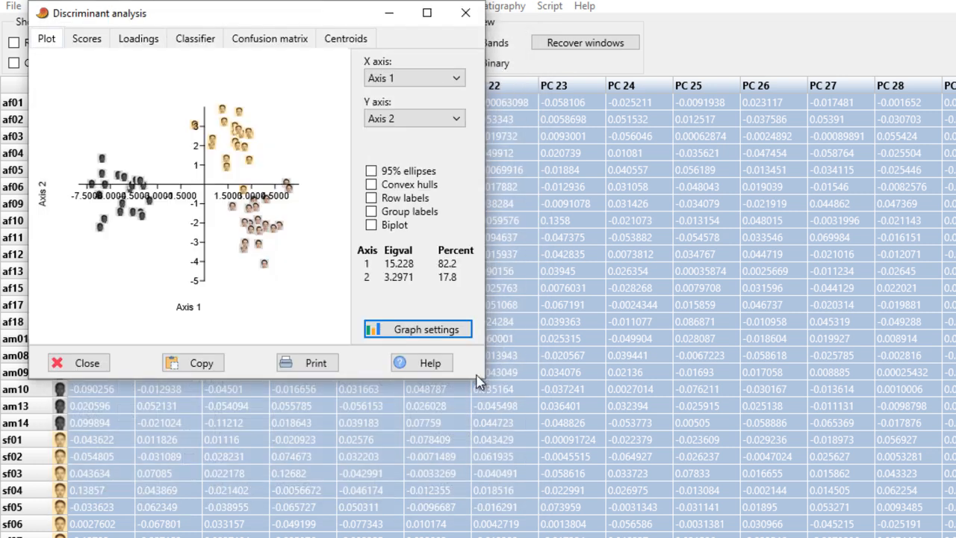
Enlarge the analysis window and show convex hulls instead of 95% ellipses on the plot.
drag(483, 384, 604, 487)
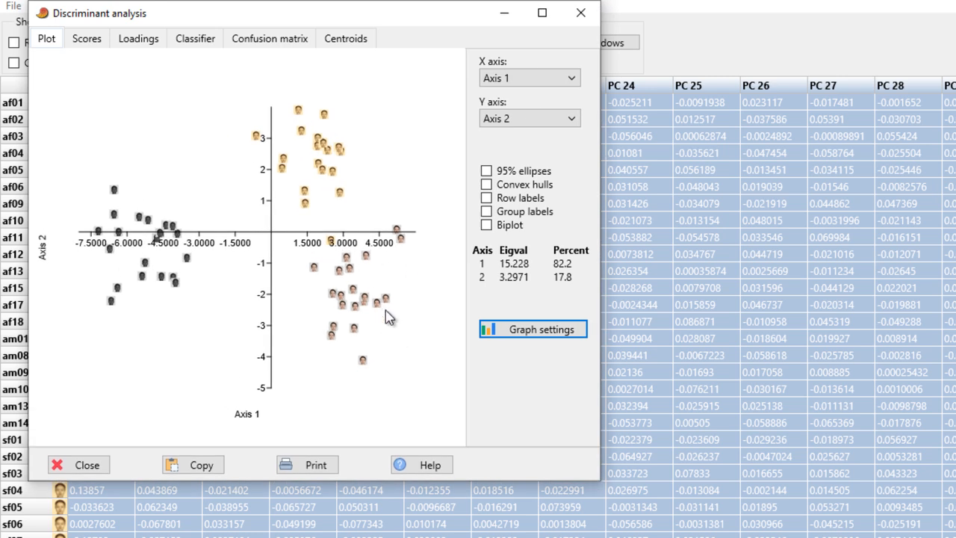
click(487, 172)
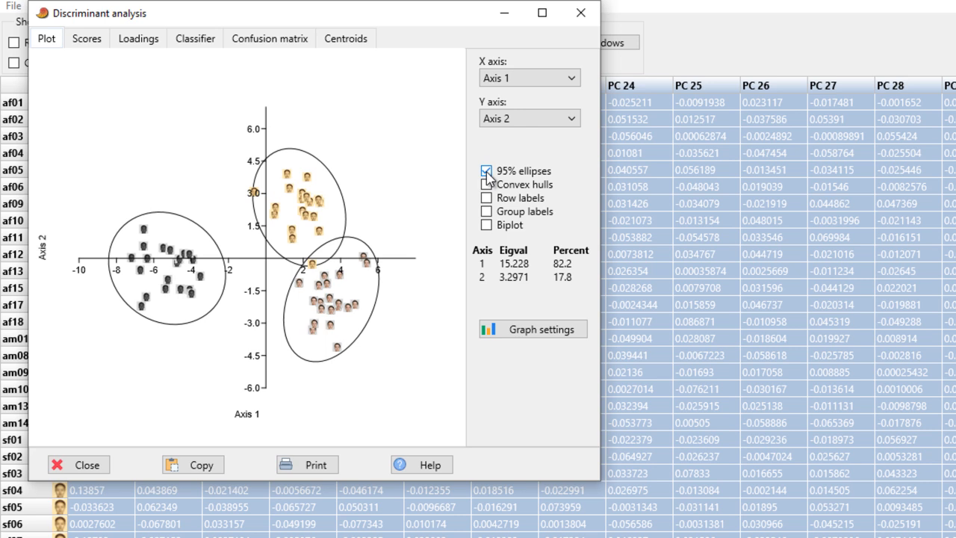
click(486, 171)
click(487, 185)
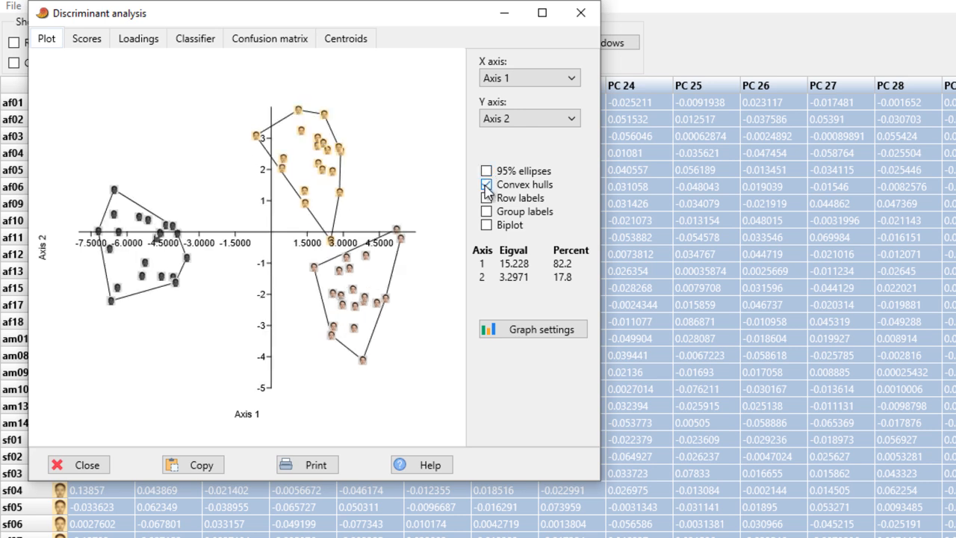